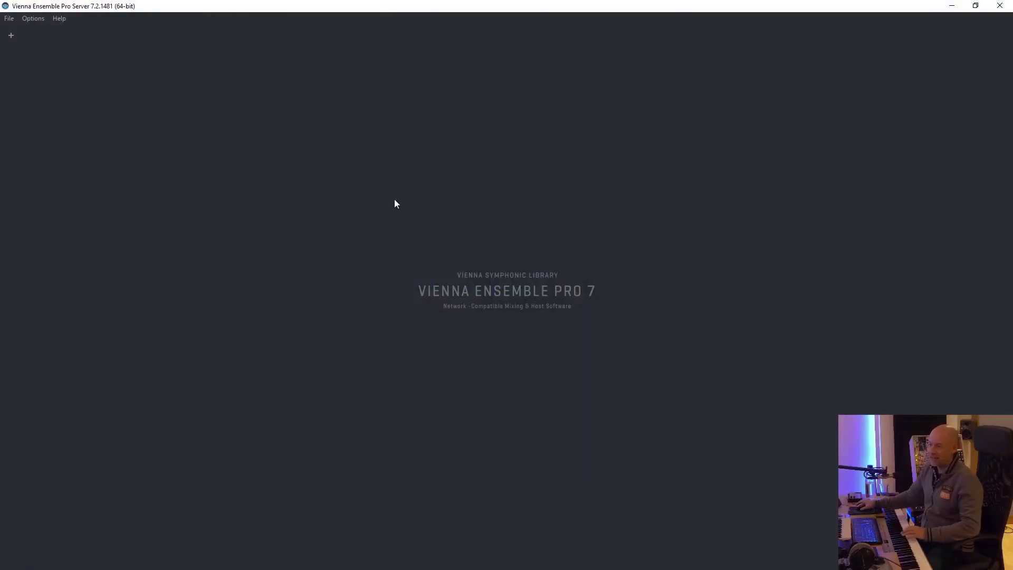
# Add a new empty Untitled instance to the Vienna Ensemble Pro 7 server
pyautogui.click(18, 42)
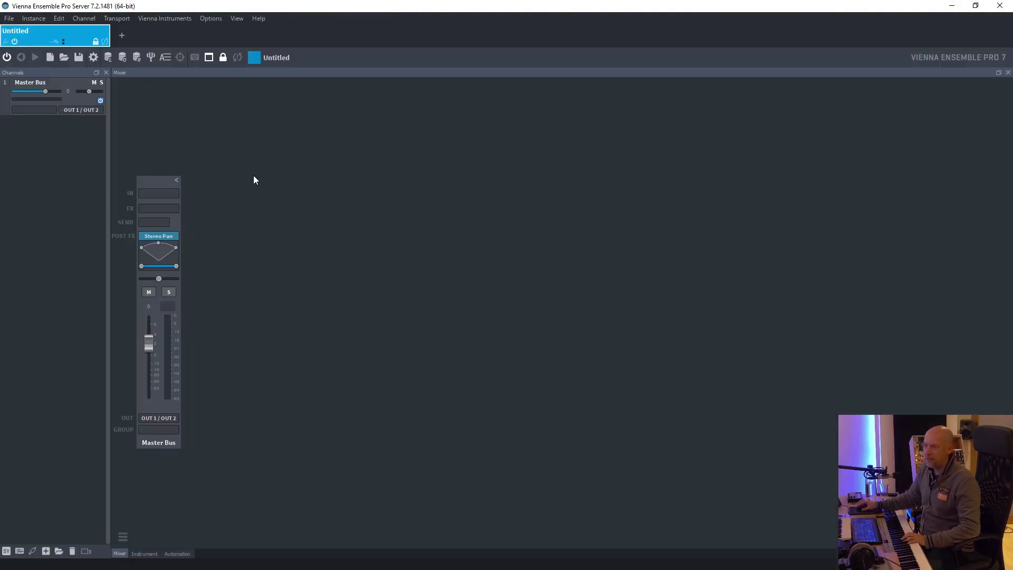
# Insert Native Instruments Kontakt 7 (VST3) as a new plugin channel in the empty mixer
pyautogui.rightClick(227, 158)
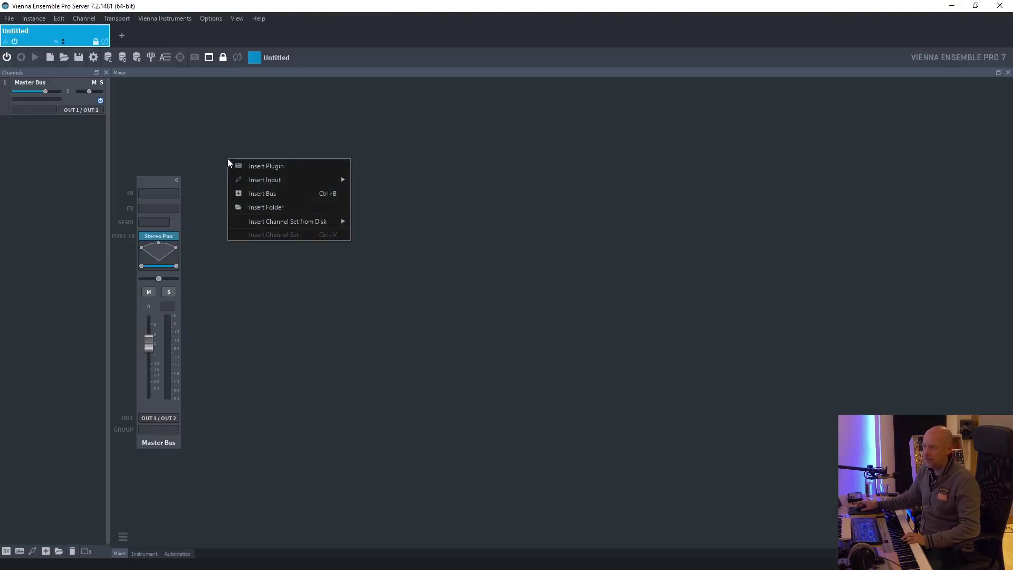
pyautogui.click(258, 165)
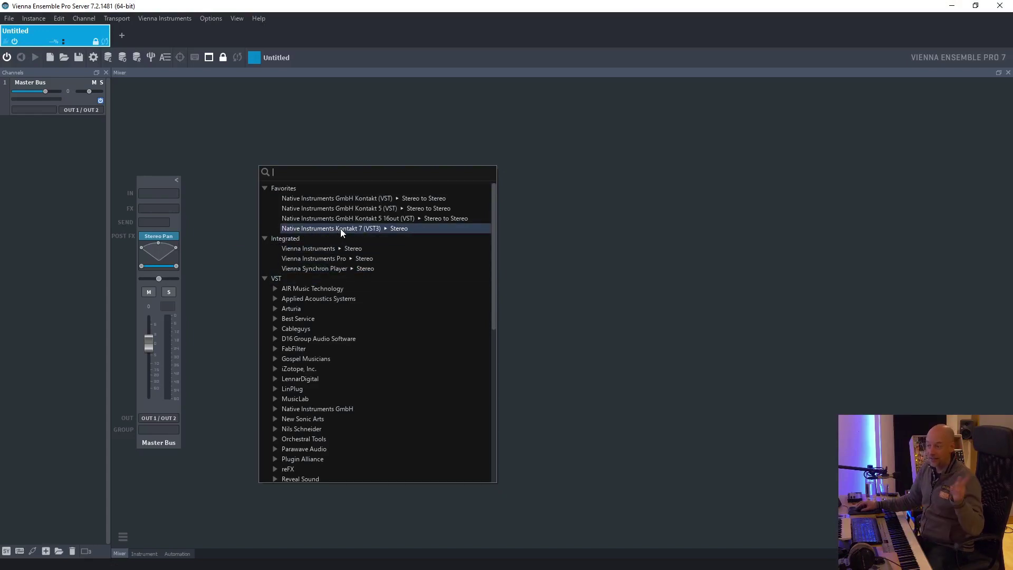
pyautogui.doubleClick(379, 233)
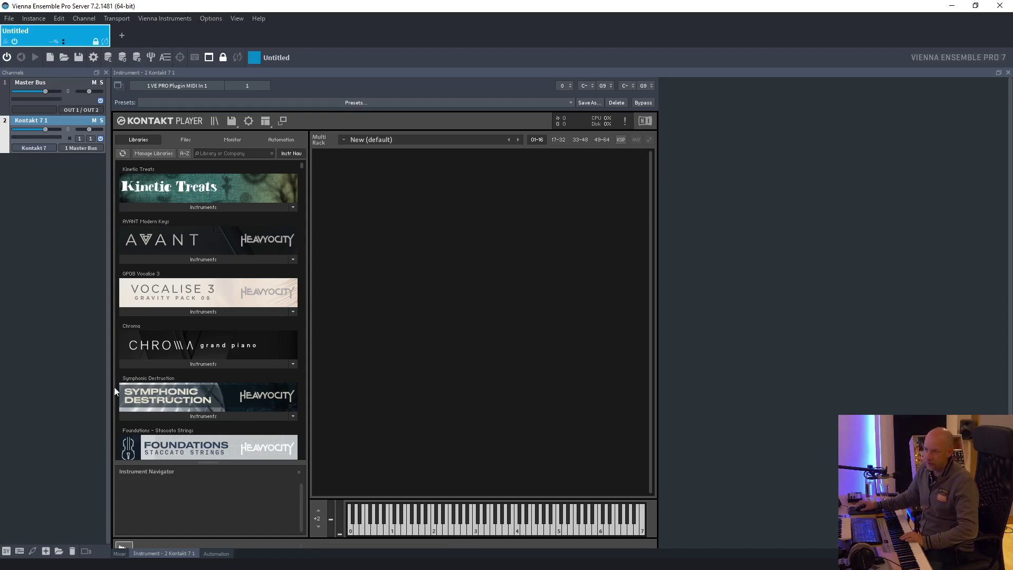
# Leave the Kontakt Player and return to the mixer showing the Master Bus and Kontakt 7 1 strips
pyautogui.click(120, 553)
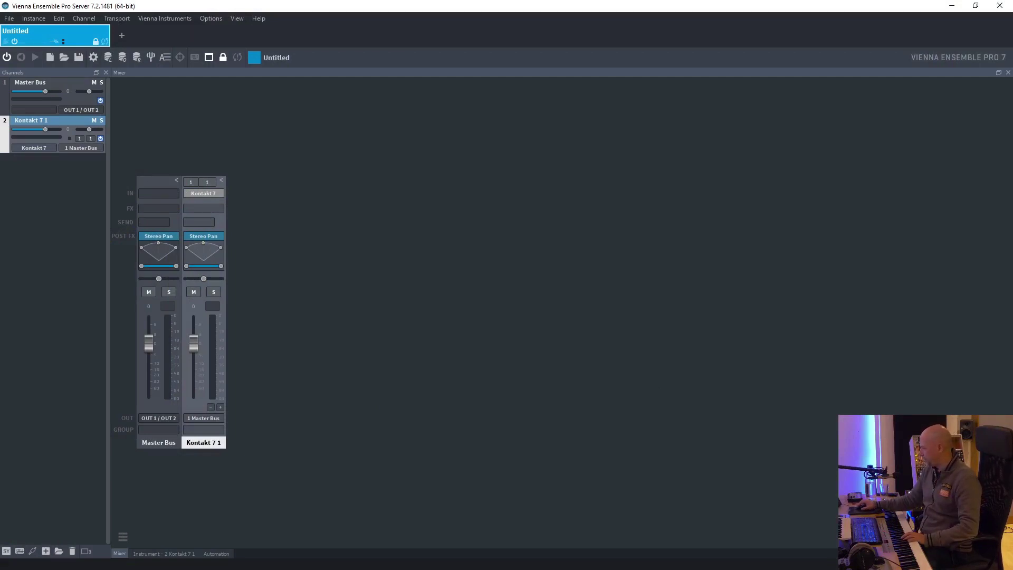
# Switch to Chrome and browse the 19 Thomann 'ilok' results, ending at the Pace iLok 3 USB-A
pyautogui.hotkey('alt', 'Tab')
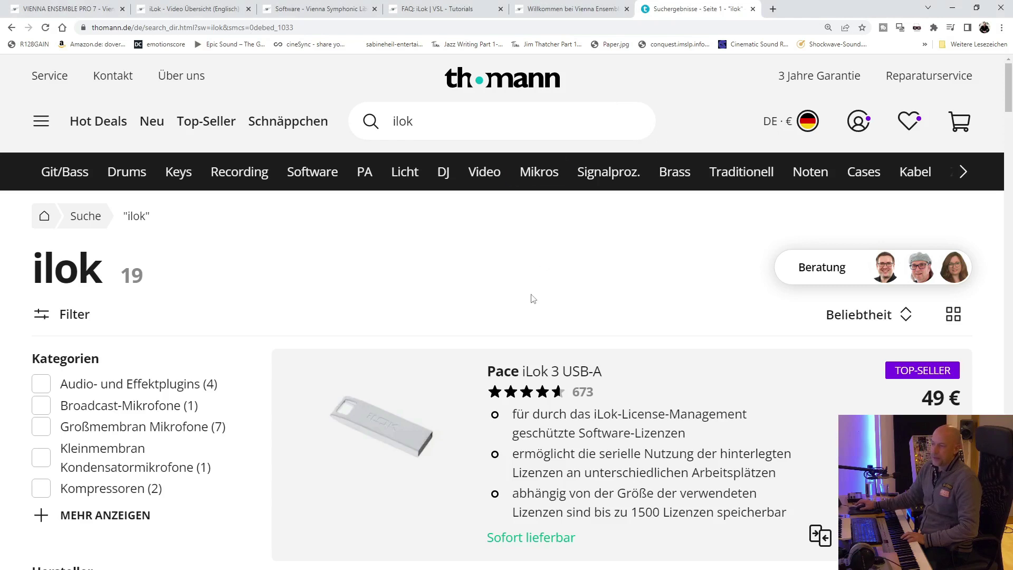
pyautogui.scroll(-2, 551, 252)
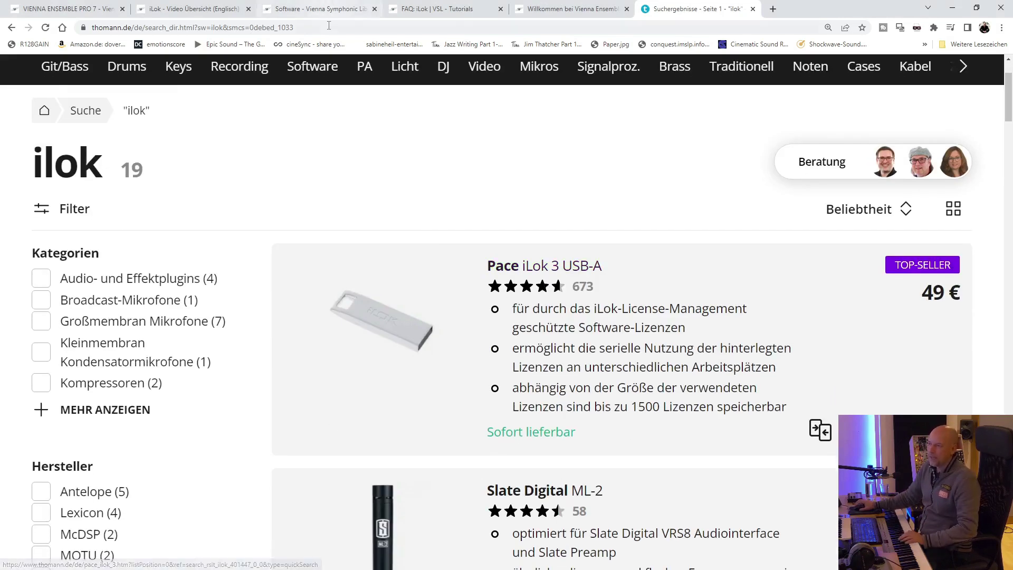
pyautogui.moveTo(338, 22)
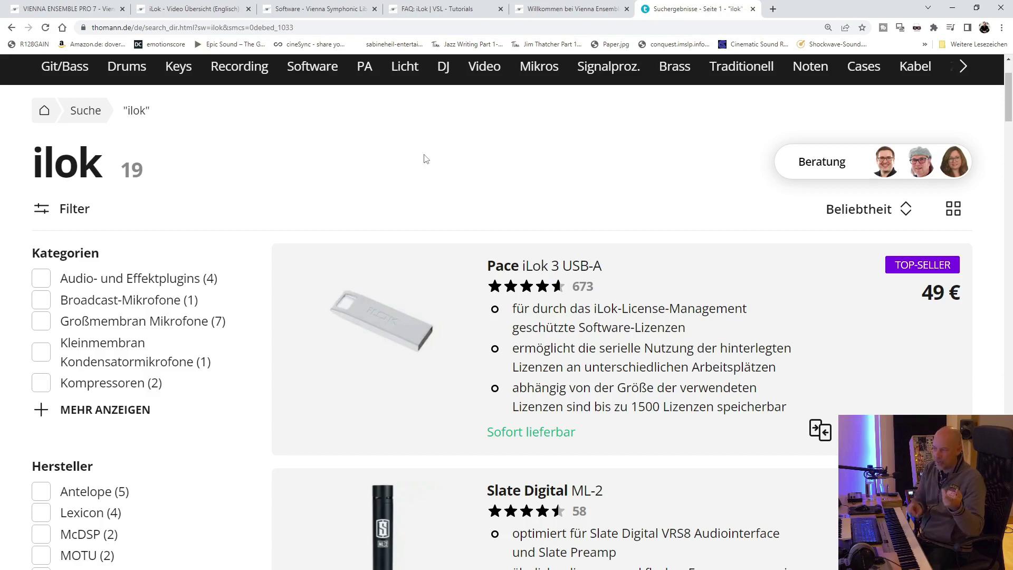
pyautogui.scroll(-1, 493, 177)
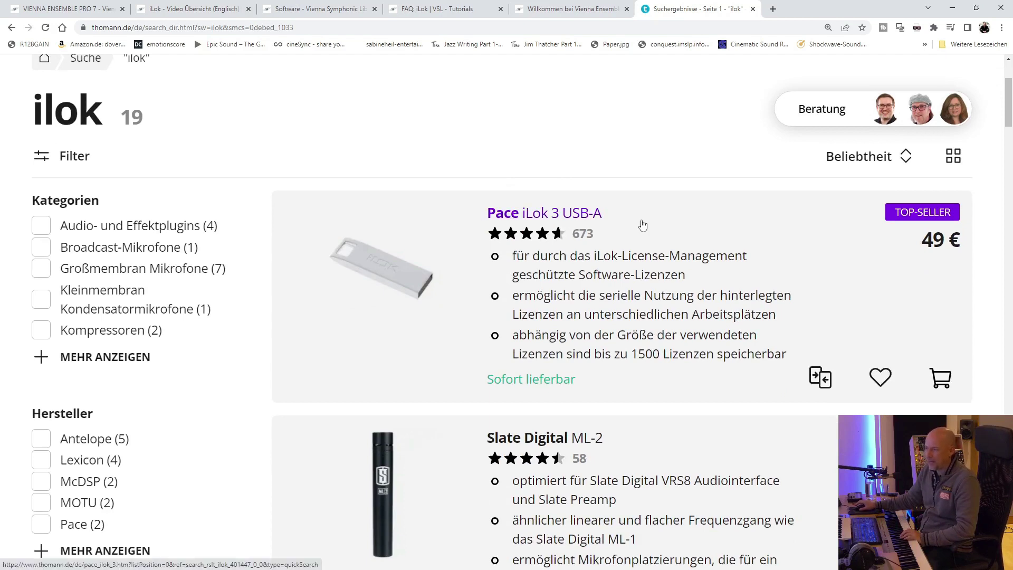
pyautogui.scroll(-1, 847, 271)
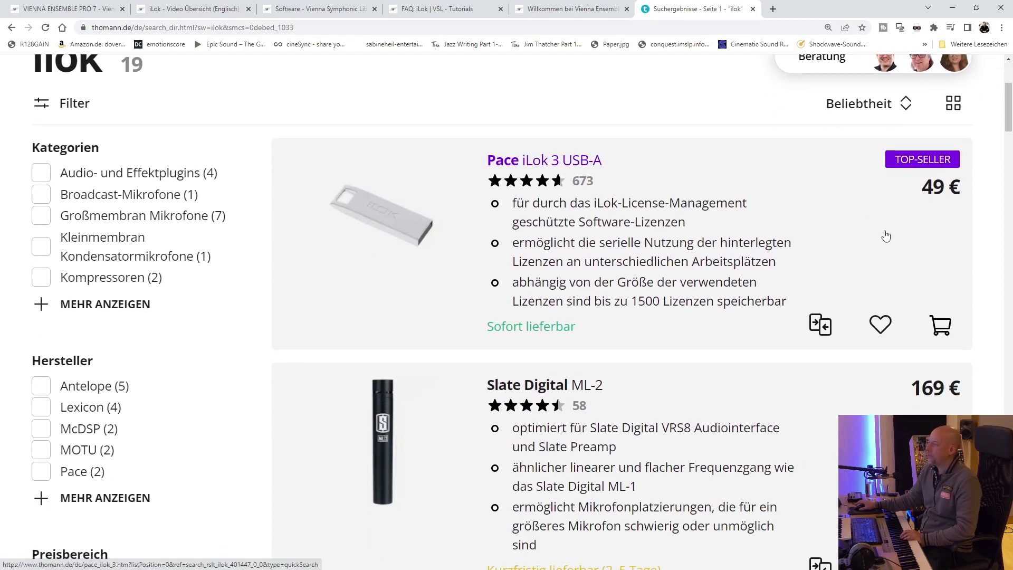
pyautogui.scroll(-14, 921, 220)
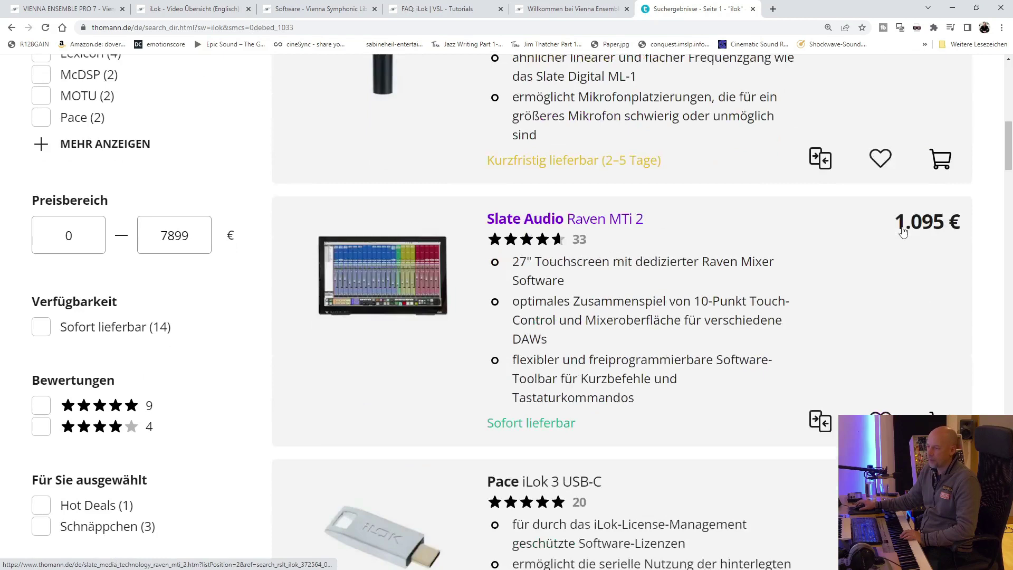
pyautogui.scroll(-1, 801, 179)
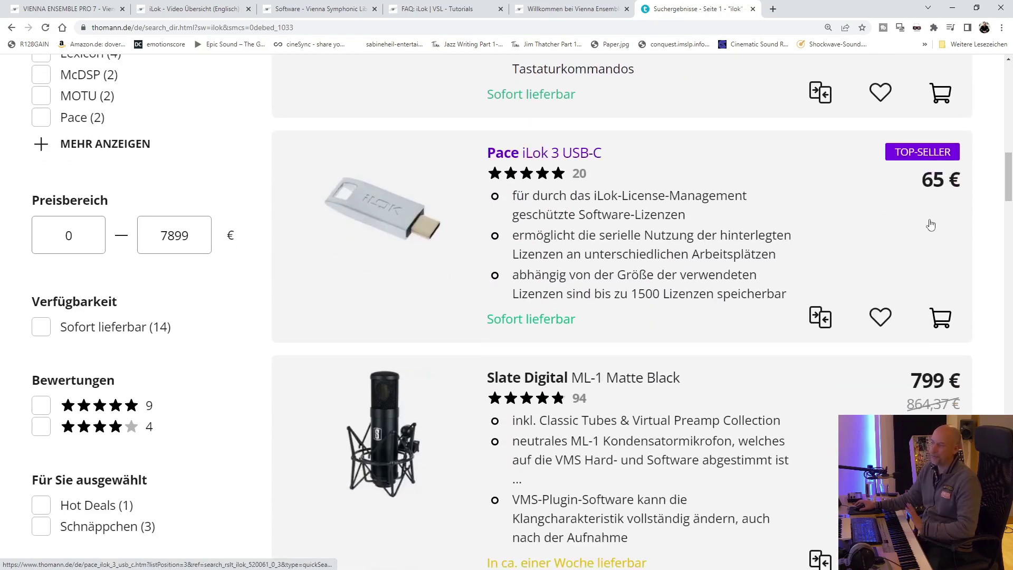
pyautogui.scroll(16, 931, 225)
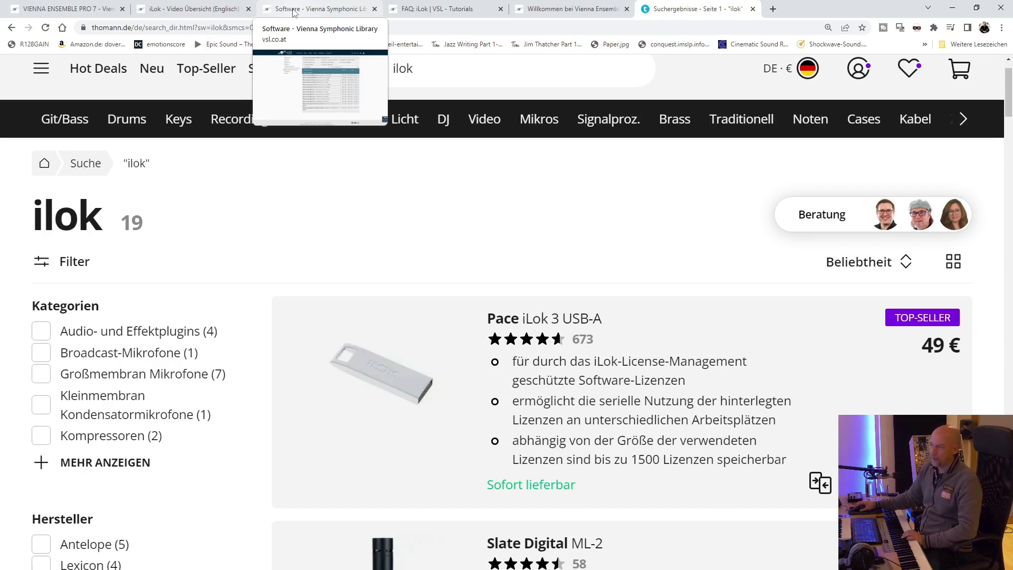
# View the VSL Software page, then the iLok - Video Übersicht (Englisch) tutorial page
pyautogui.click(293, 11)
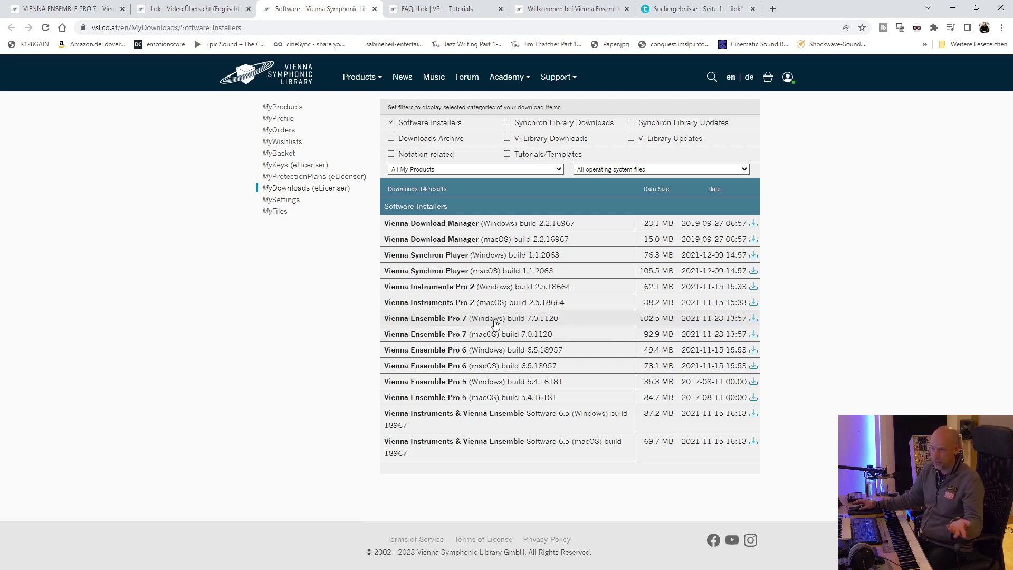
pyautogui.click(181, 15)
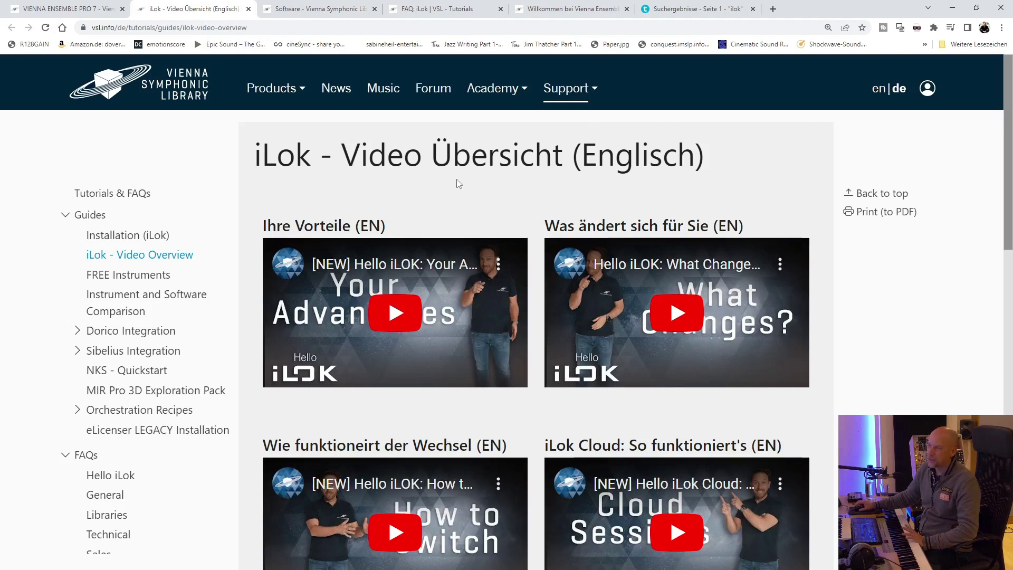
# Show the iLok FAQ about new licenses and read it at 125 % zoom
pyautogui.click(552, 13)
pyautogui.click(479, 16)
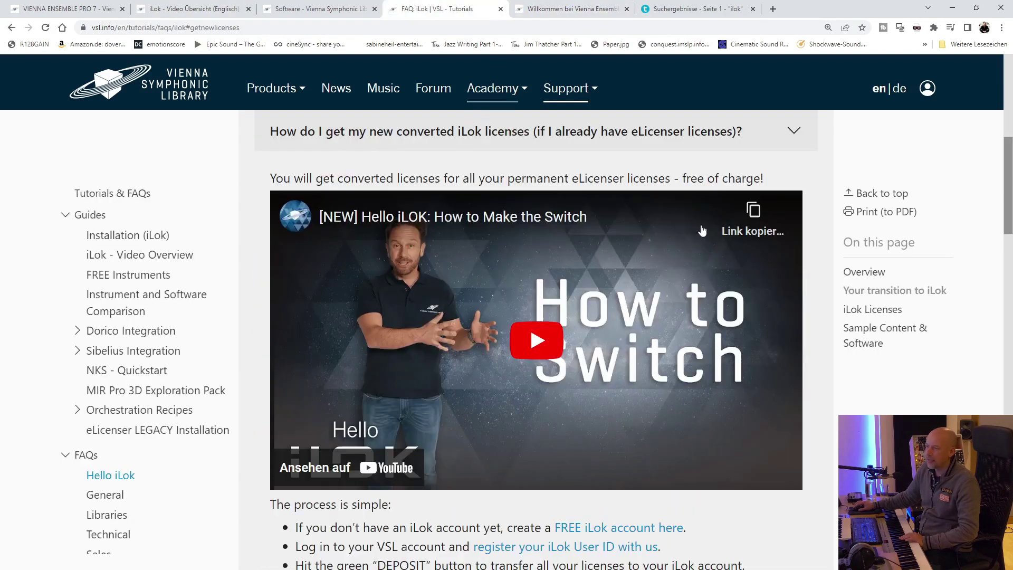
pyautogui.scroll(-2, 817, 198)
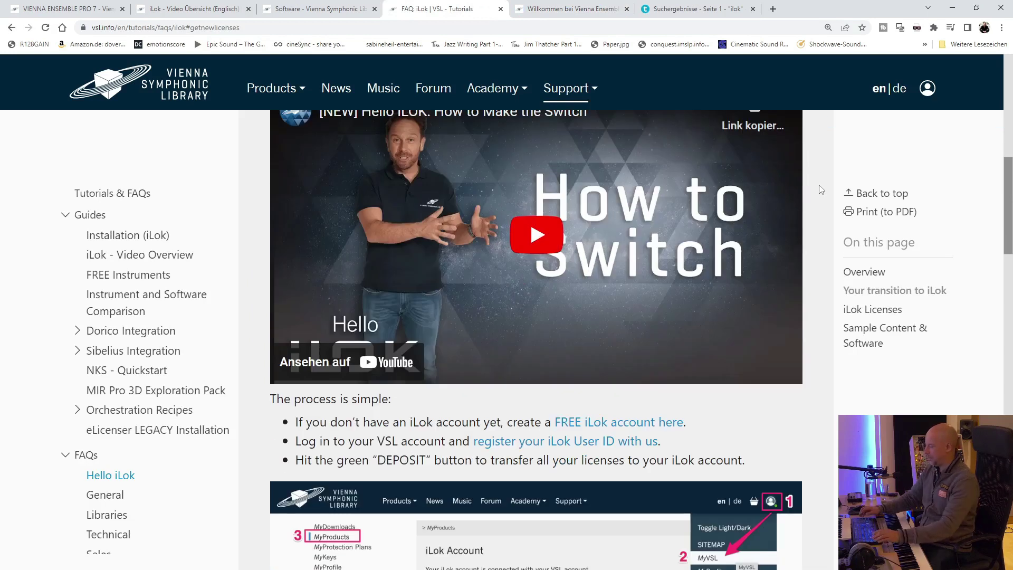
pyautogui.hotkey('ctrl', '-')
pyautogui.hotkey('ctrl', '-')
pyautogui.hotkey('ctrl', '-')
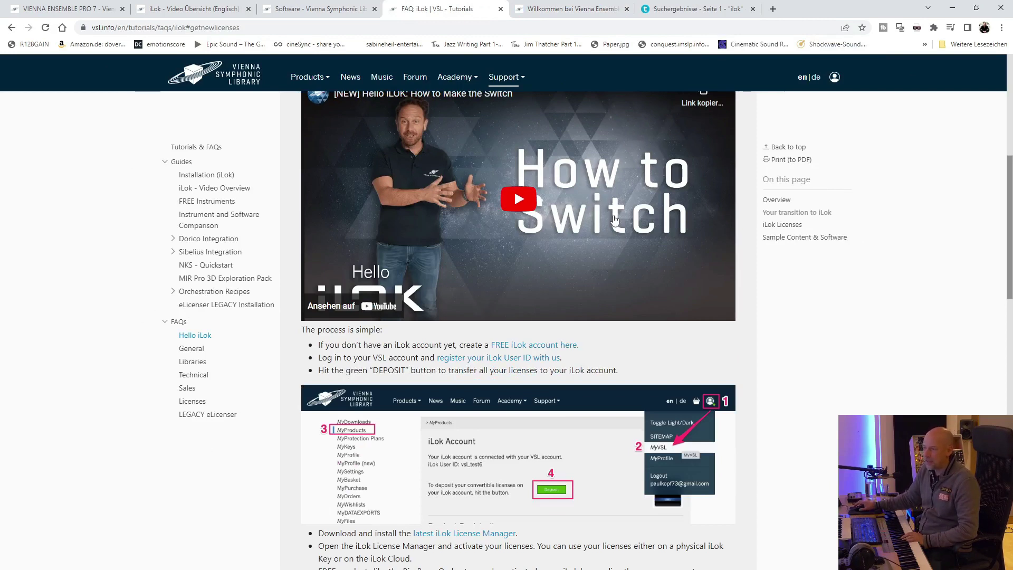
pyautogui.scroll(3, 617, 216)
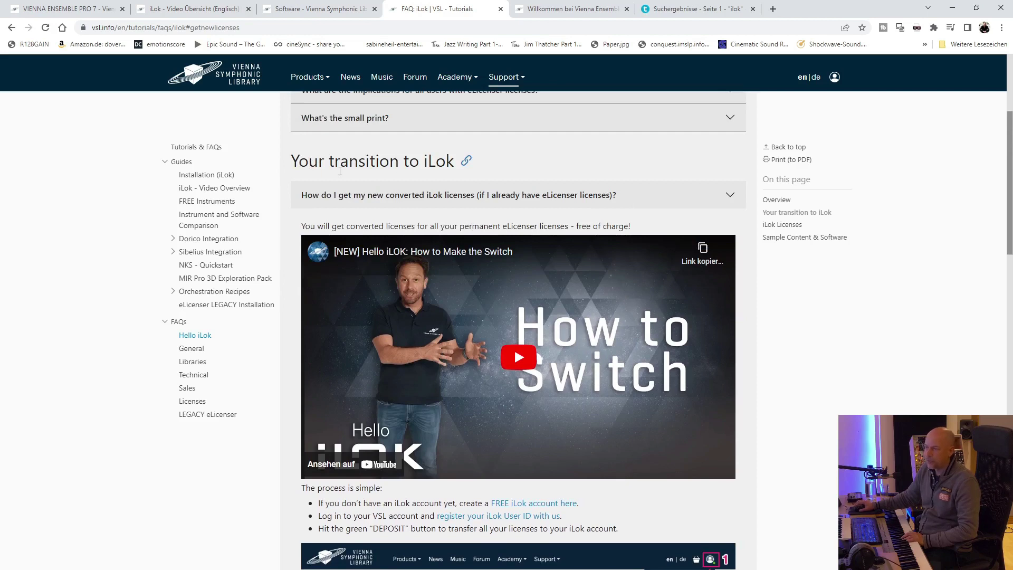
pyautogui.scroll(-5, 466, 164)
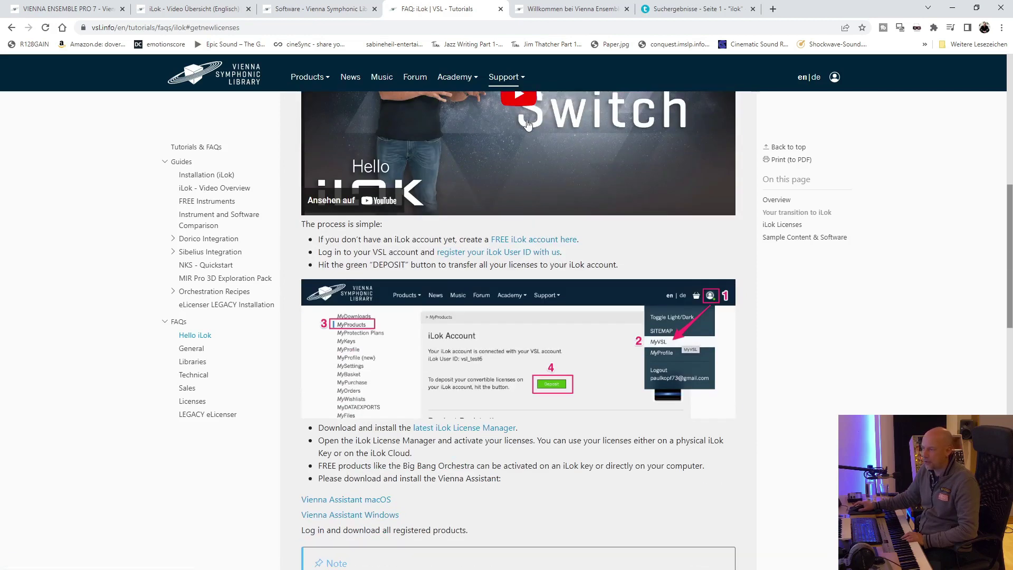
pyautogui.scroll(-1, 594, 152)
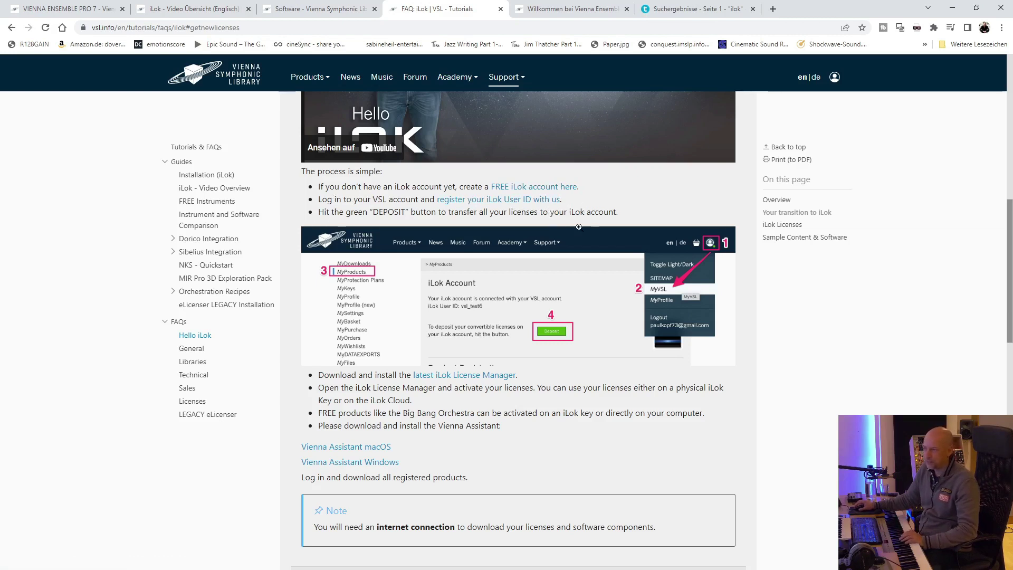
pyautogui.scroll(-2, 612, 200)
# Return the page to 150 % zoom and scroll down to the FAQ accordion headings
pyautogui.hotkey('ctrl', '+')
pyautogui.hotkey('ctrl', '+')
pyautogui.hotkey('ctrl', '+')
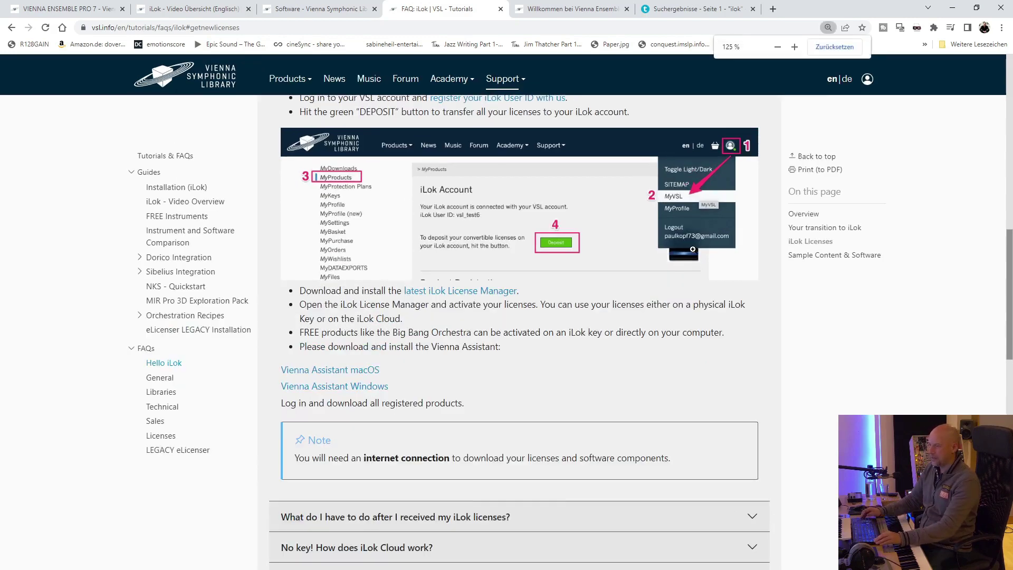
pyautogui.scroll(2, 667, 290)
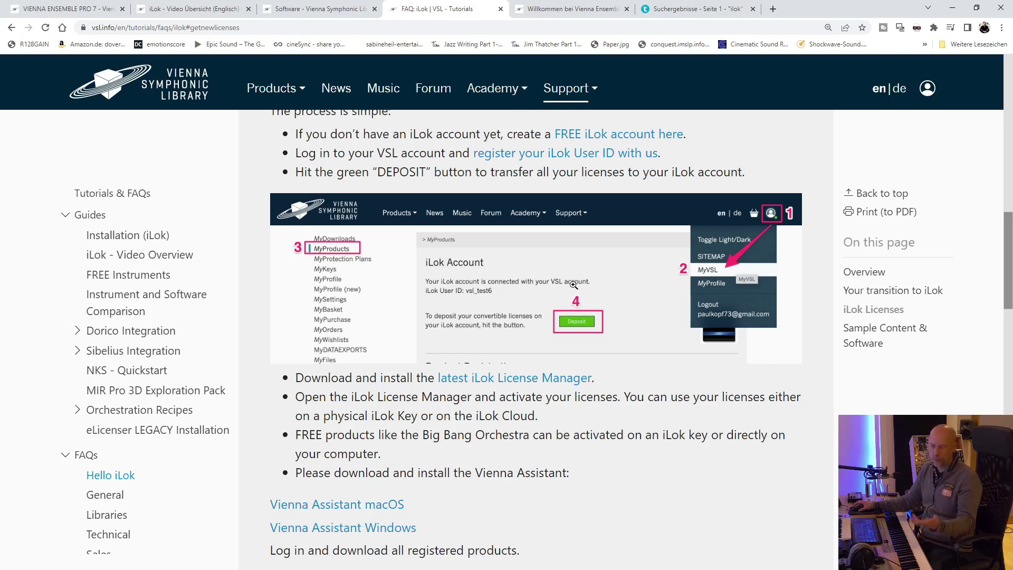
pyautogui.scroll(-1, 621, 244)
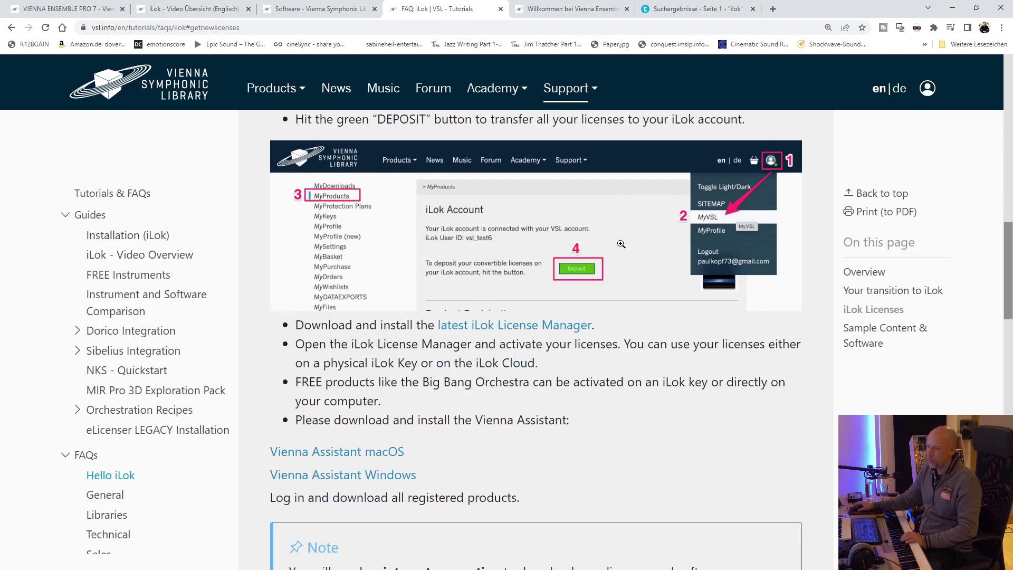
pyautogui.scroll(-2, 624, 232)
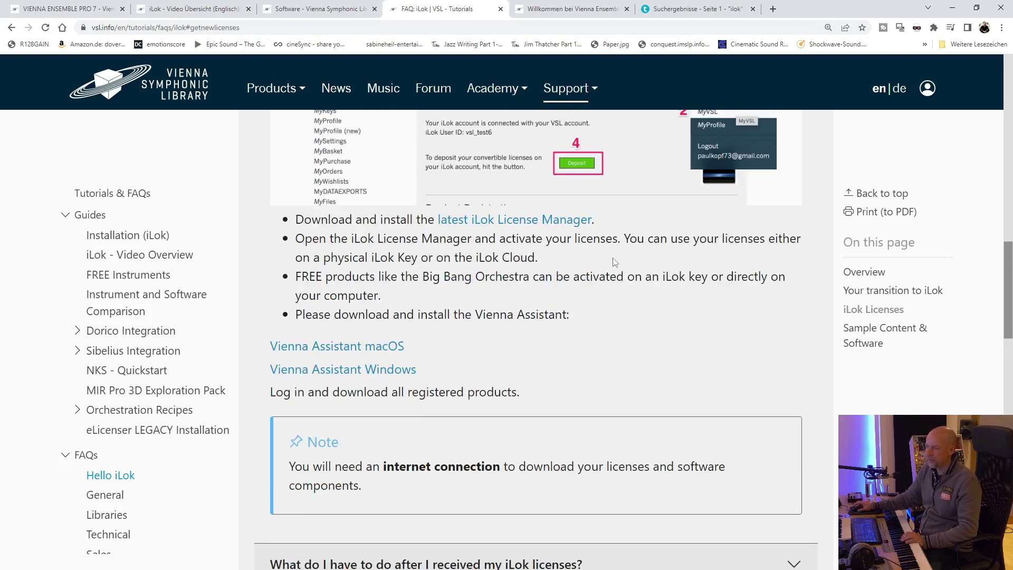
pyautogui.scroll(-2, 628, 263)
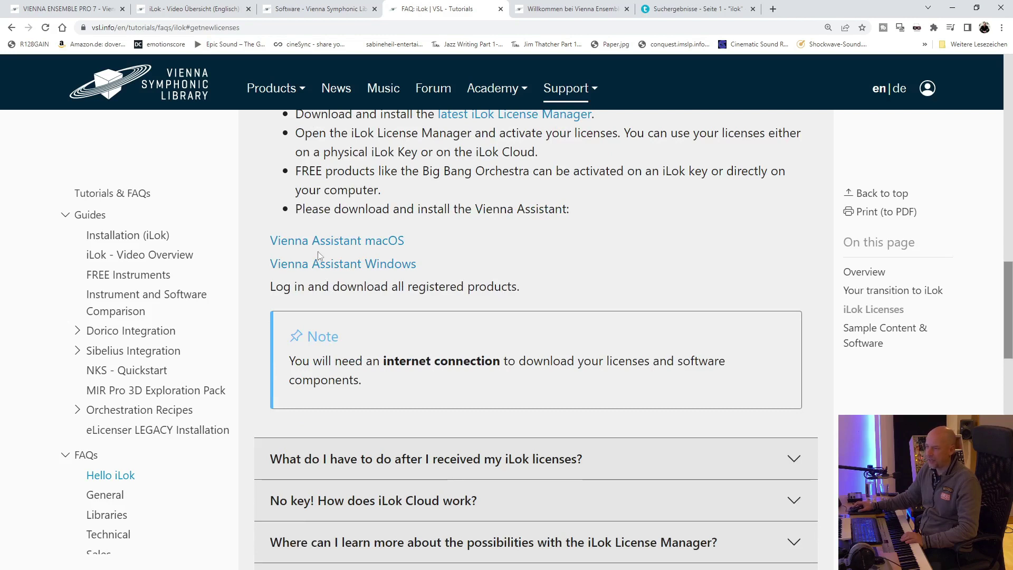
pyautogui.scroll(-3, 548, 241)
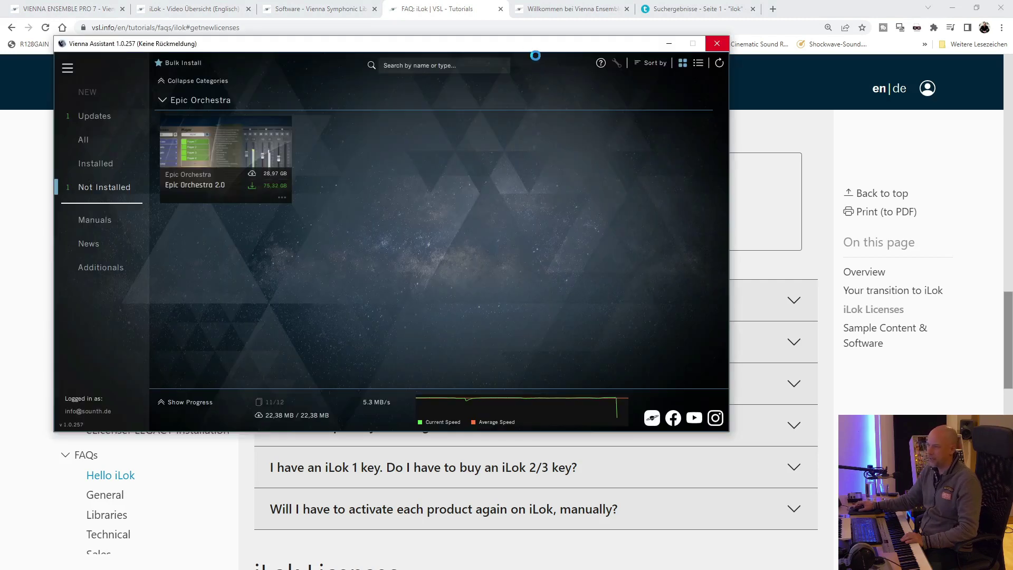
# Reposition Vienna Assistant, check its Updates list for the Synchron Player update, then bring the VSL folder forward
pyautogui.moveTo(538, 48); pyautogui.dragTo(531, 83)
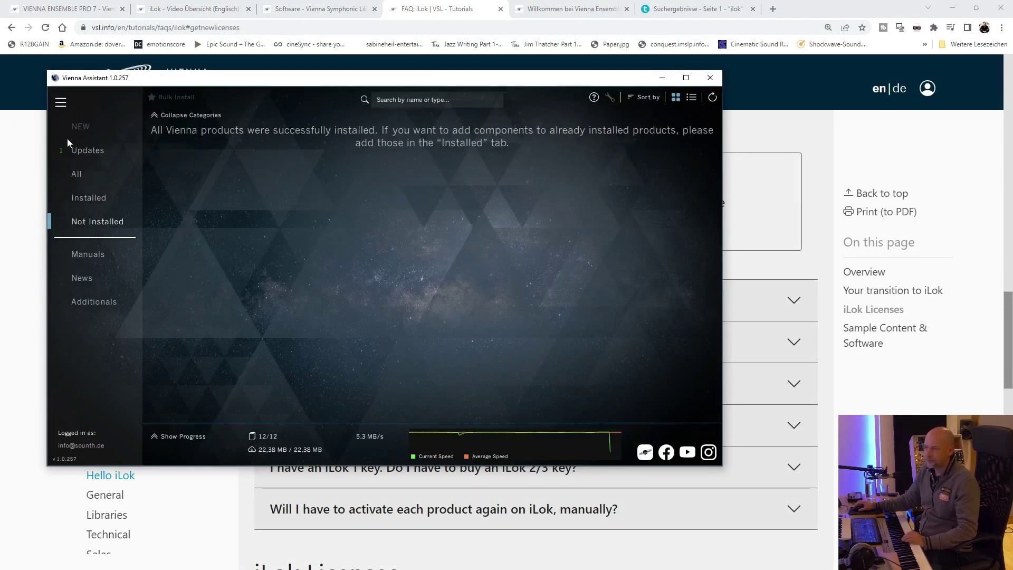
pyautogui.click(73, 149)
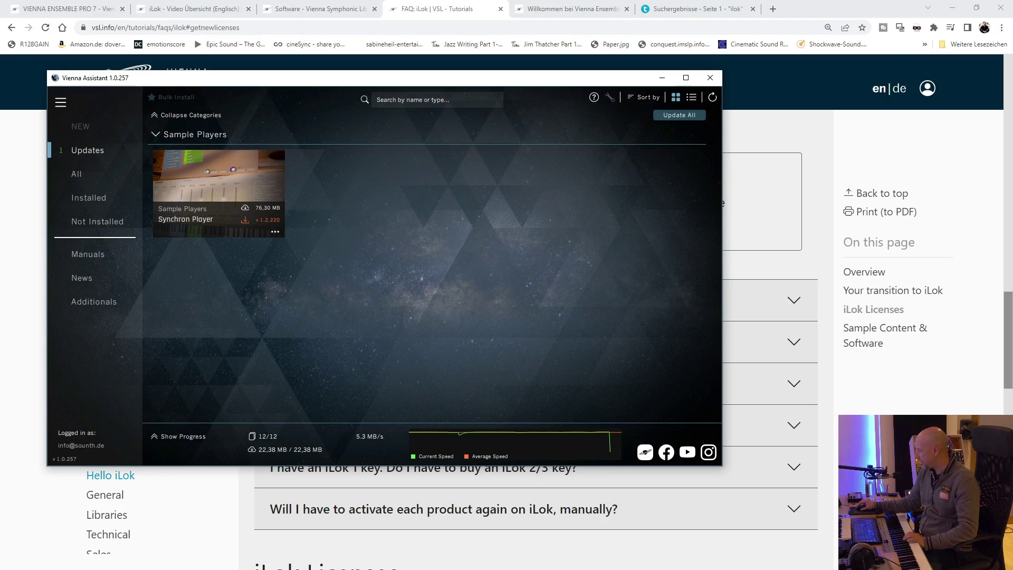
pyautogui.hotkey('alt', 'Tab')
# Widen the VSL folder's Name column and inspect the Epic-Orchestra and 240_Dimension-Brass folders
pyautogui.moveTo(293, 56); pyautogui.dragTo(323, 96)
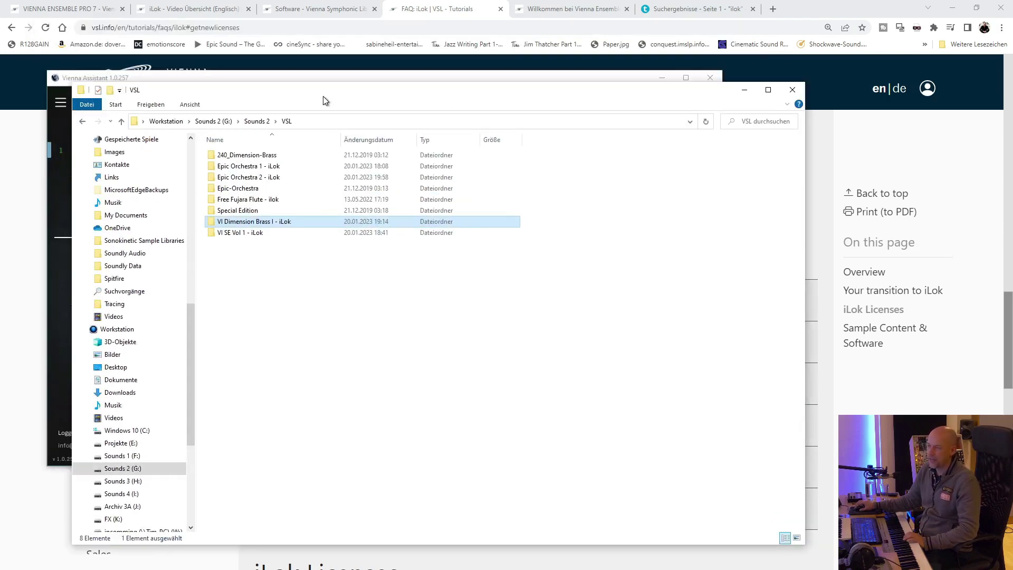
pyautogui.moveTo(341, 140); pyautogui.dragTo(437, 143)
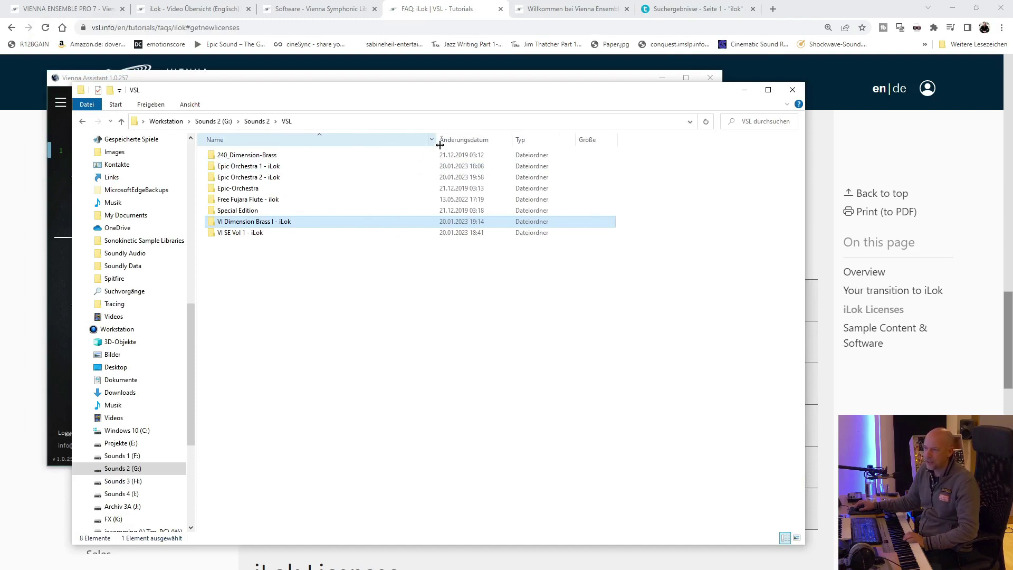
pyautogui.click(253, 193)
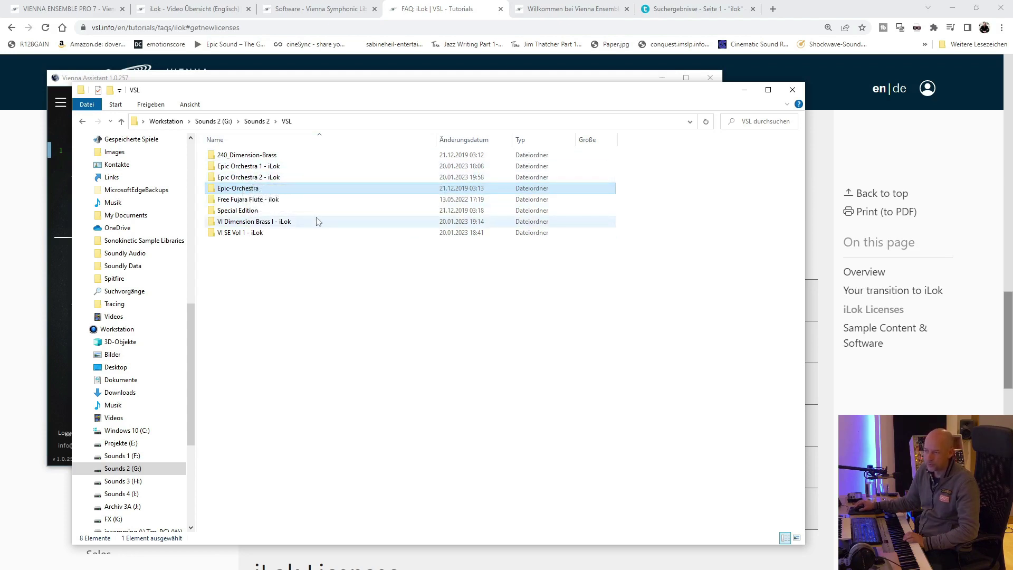
pyautogui.click(259, 156)
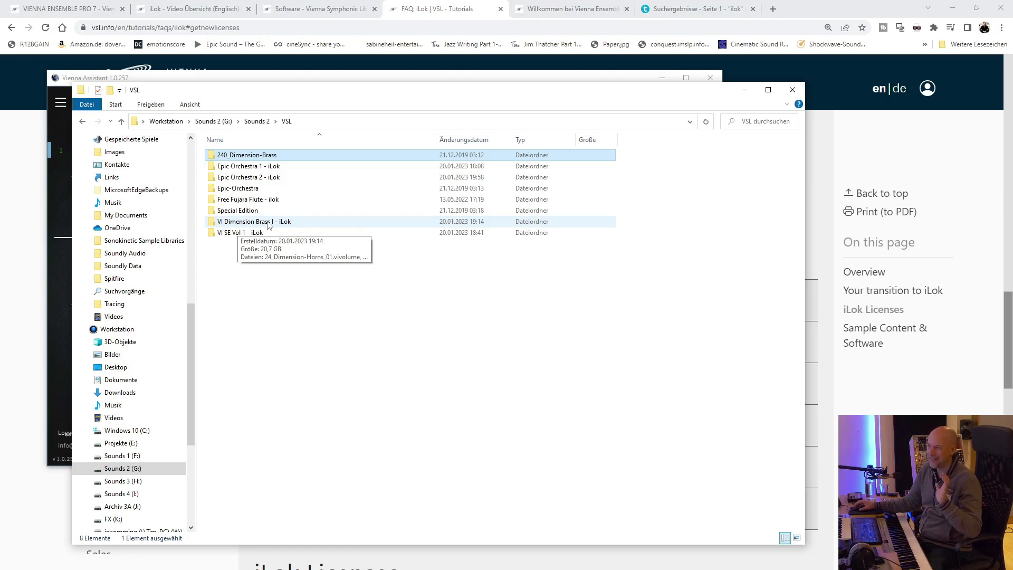
pyautogui.rightClick(269, 160)
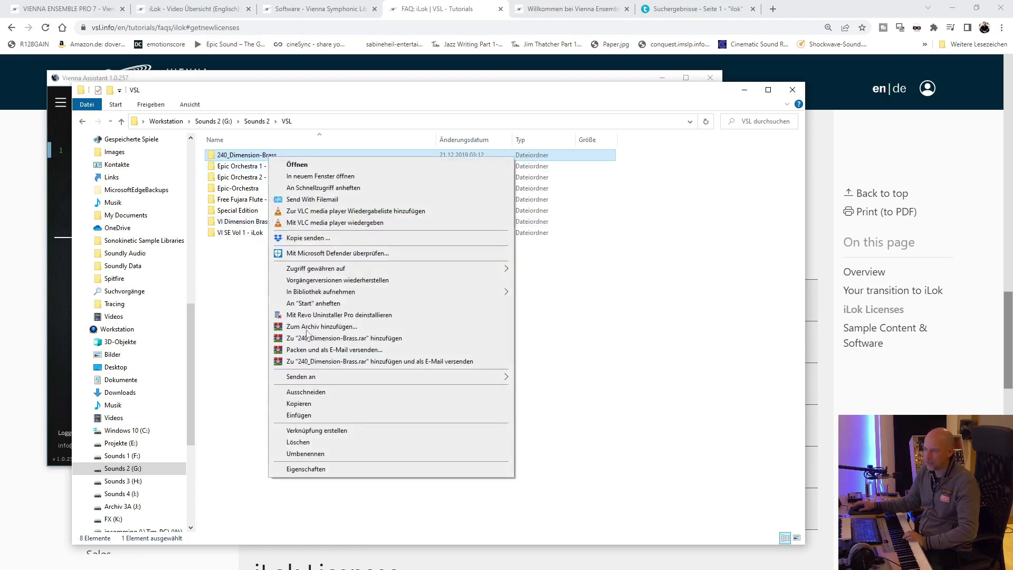
pyautogui.click(294, 469)
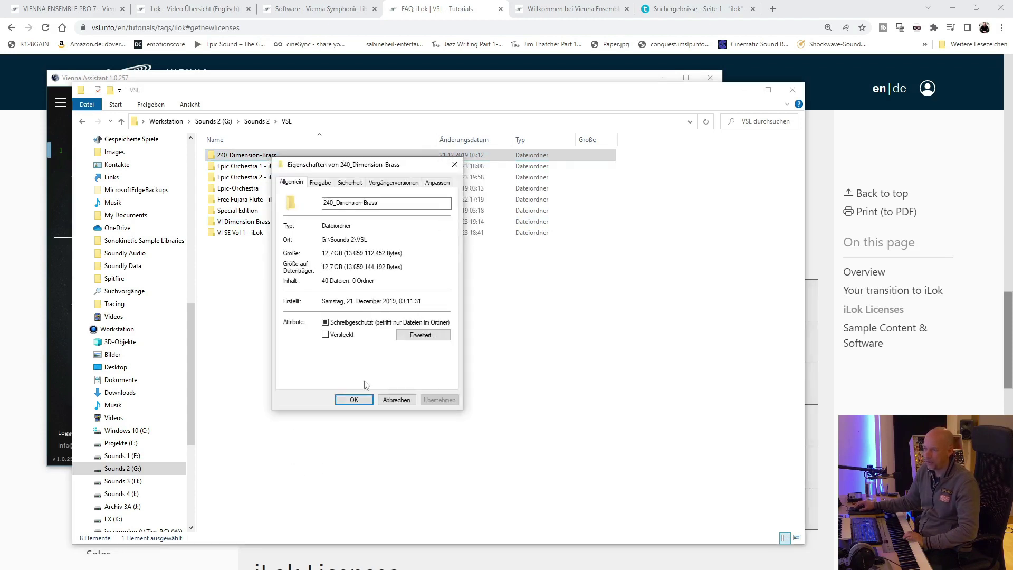
pyautogui.click(397, 399)
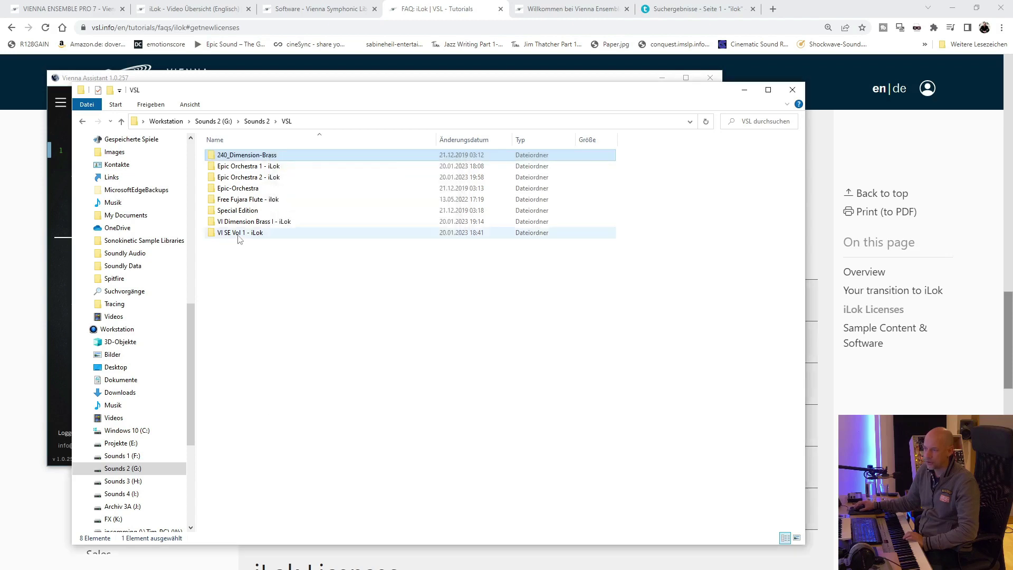
pyautogui.rightClick(242, 222)
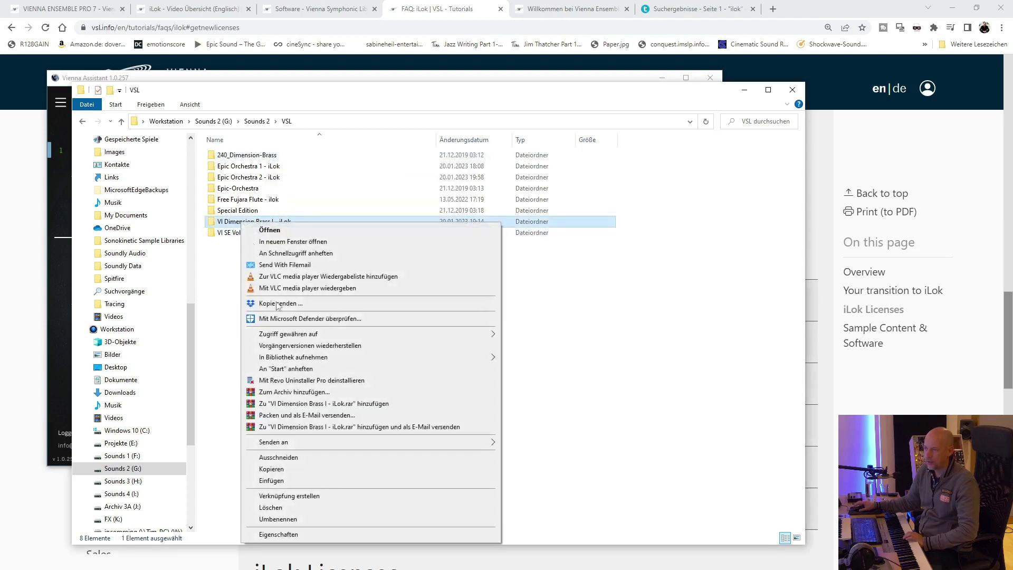
pyautogui.click(333, 536)
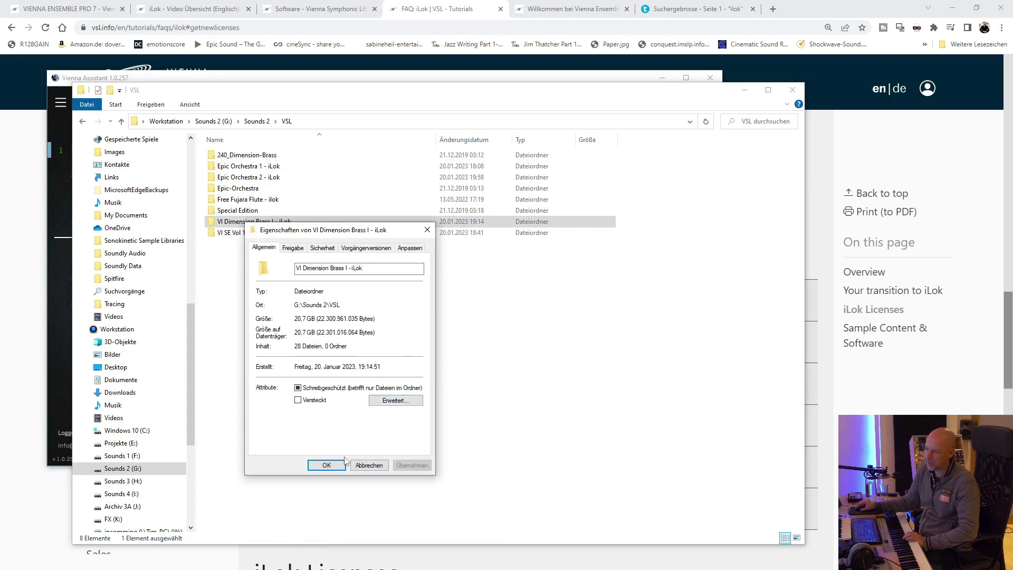
pyautogui.click(368, 465)
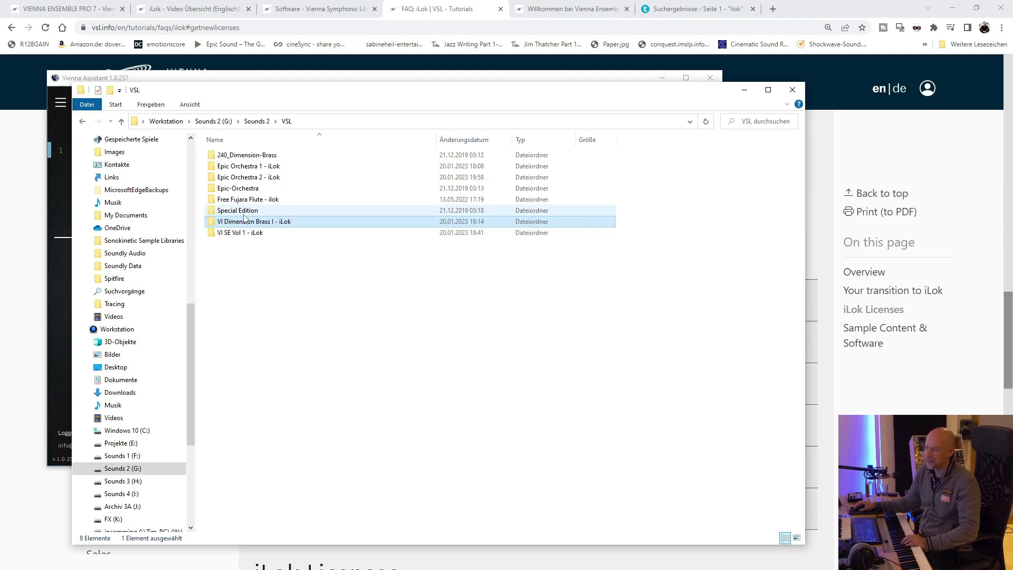
# Delete the old Epic-Orchestra folder to the Recycle Bin
pyautogui.click(244, 189)
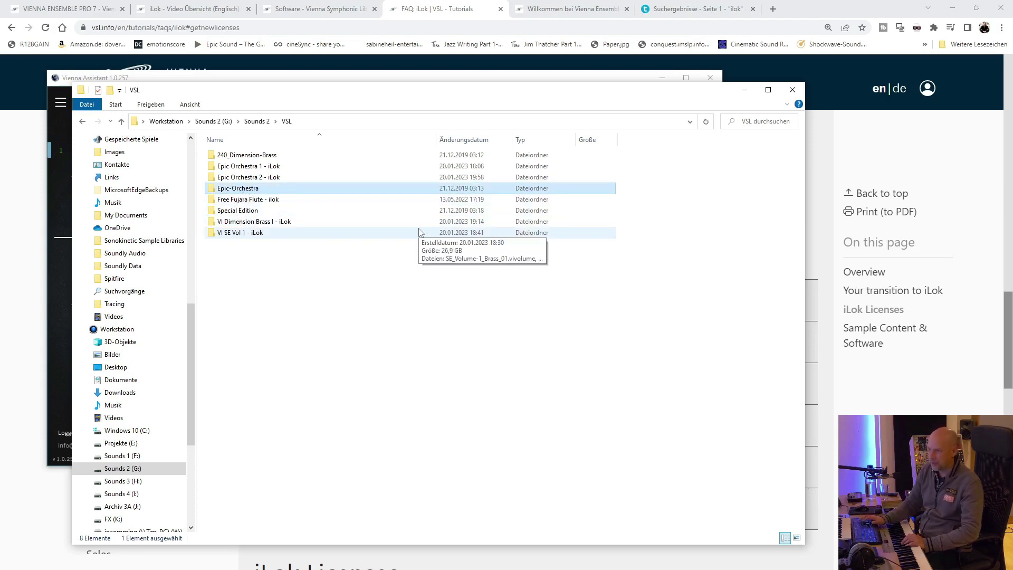
pyautogui.press('Delete')
pyautogui.click(549, 332)
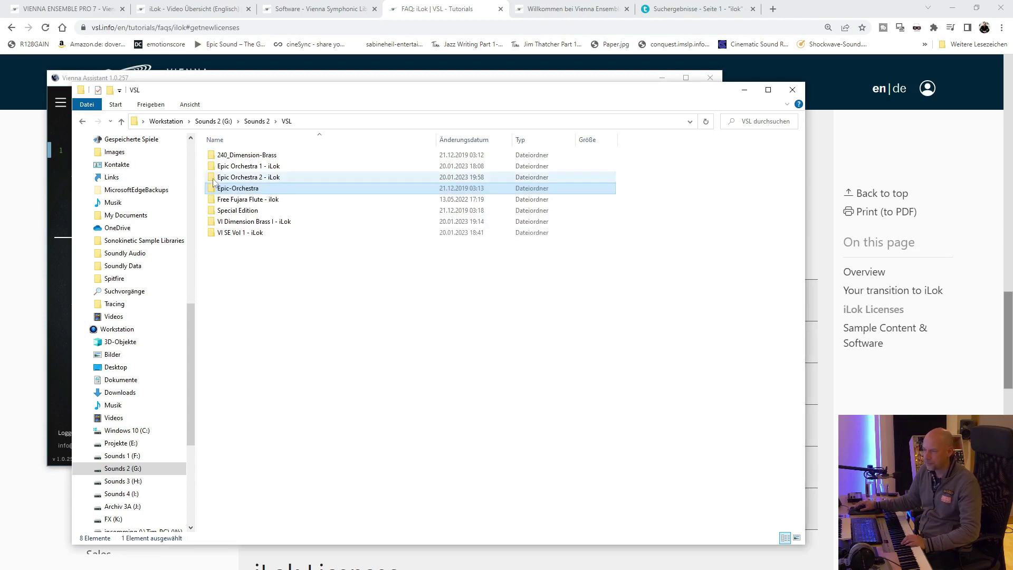
# Inspect the remaining 240_Dimension-Brass, Free Fujara Flute - iLok and Special Edition folders
pyautogui.click(244, 155)
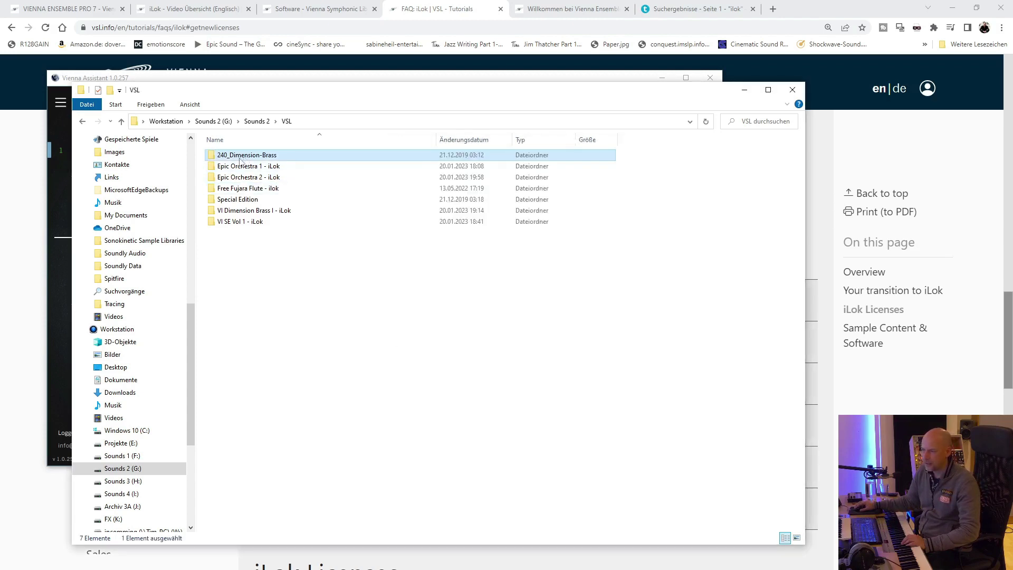
pyautogui.click(280, 189)
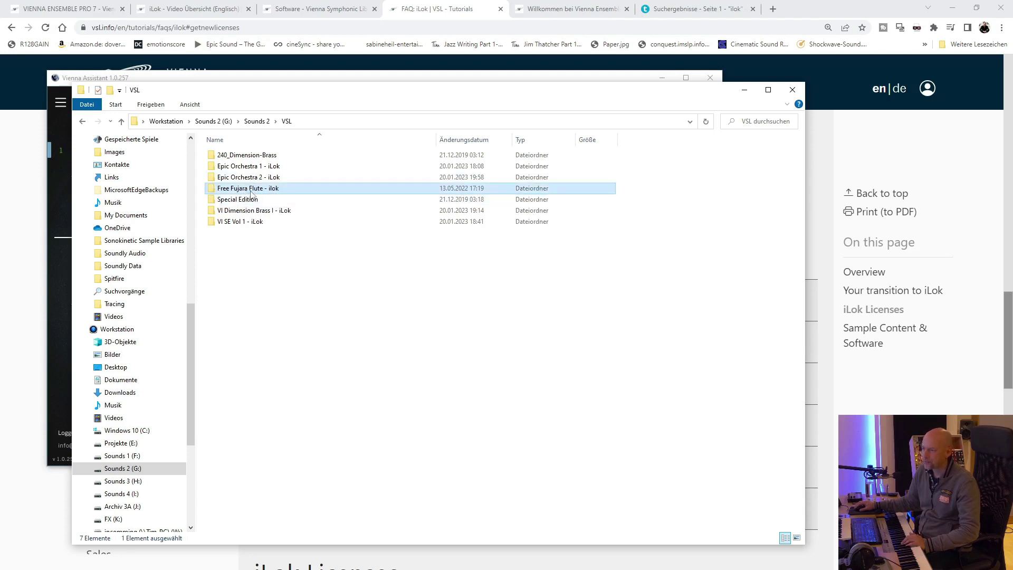
pyautogui.click(250, 200)
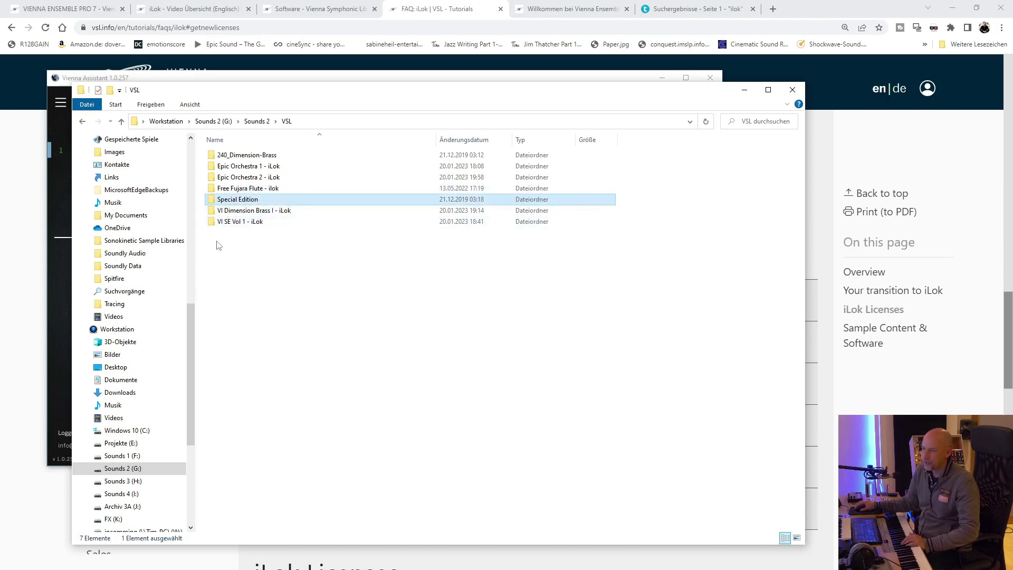
pyautogui.moveTo(229, 202)
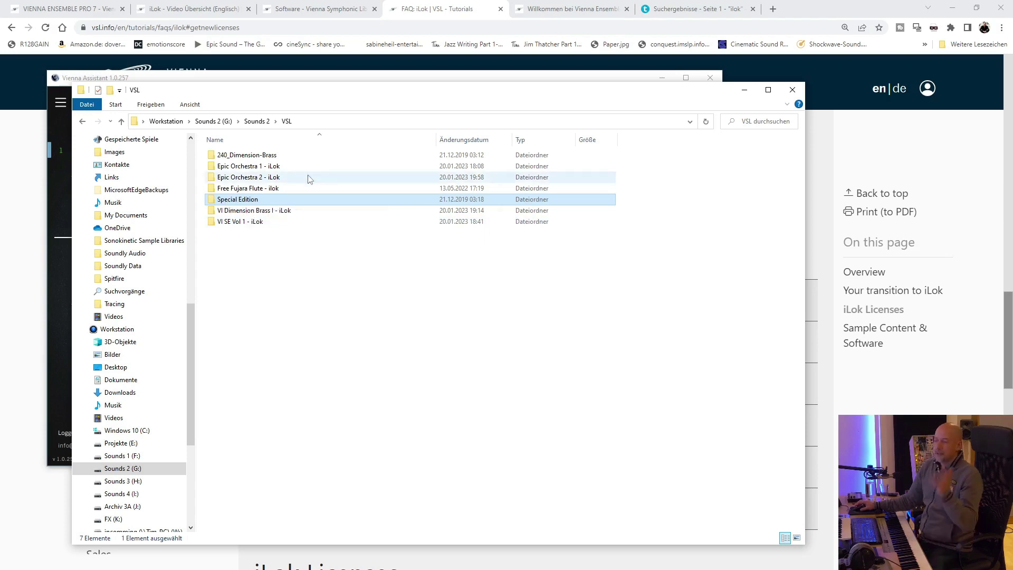
# Bring the Vienna Ensemble Pro 7 server mixer back to the front
pyautogui.moveTo(309, 179)
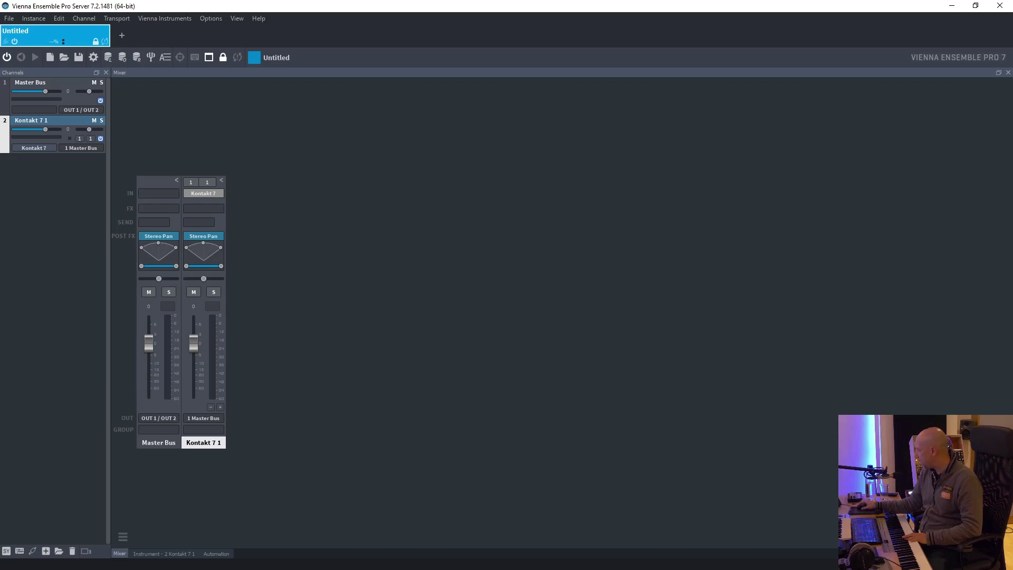
# Show the five VST plugin folders, including C:\VST\32 and C:\VST\64, via Preferences' Plugins page
pyautogui.click(219, 19)
pyautogui.click(221, 30)
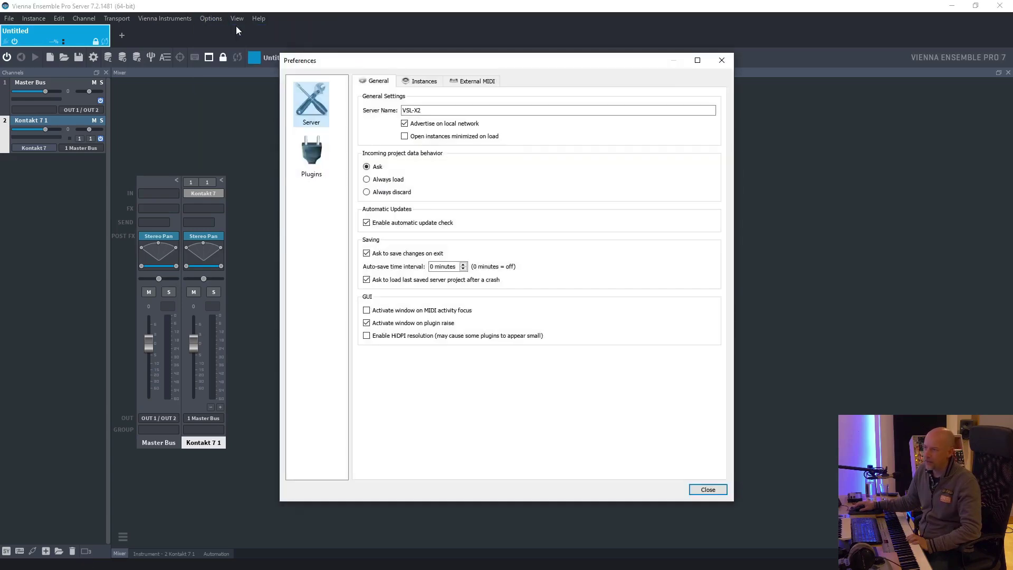
pyautogui.click(311, 167)
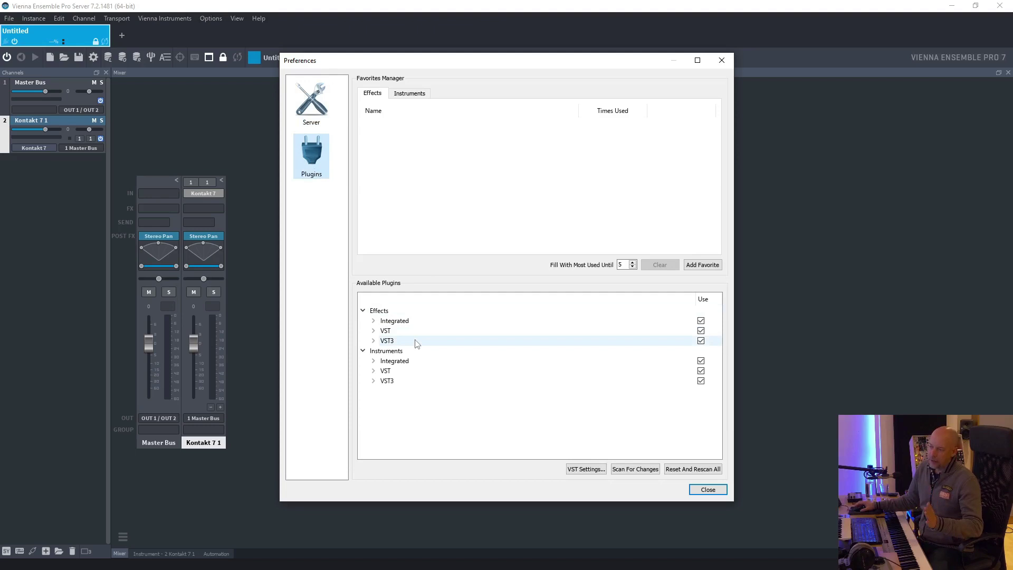
pyautogui.click(593, 469)
pyautogui.moveTo(472, 203); pyautogui.dragTo(448, 204)
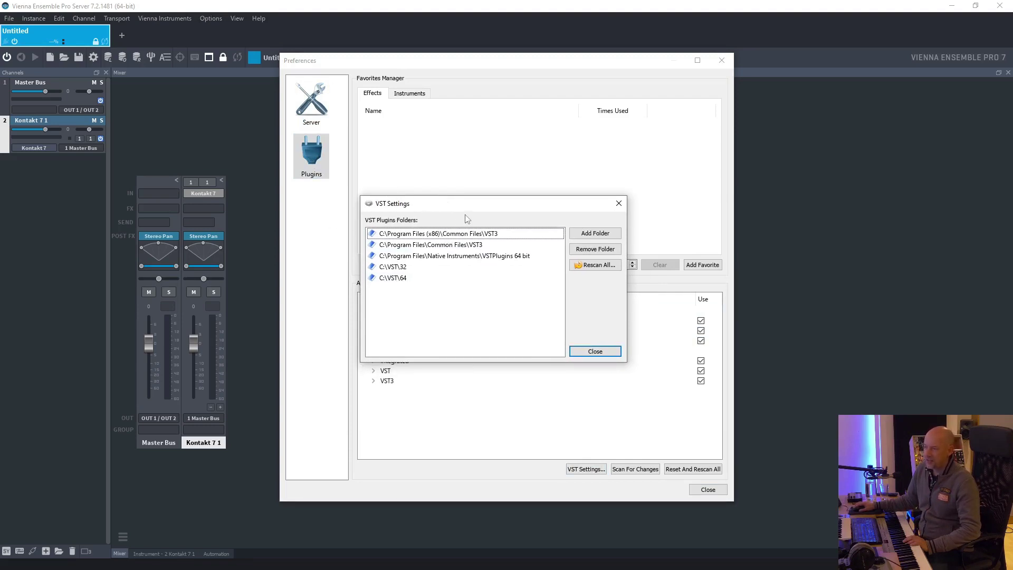